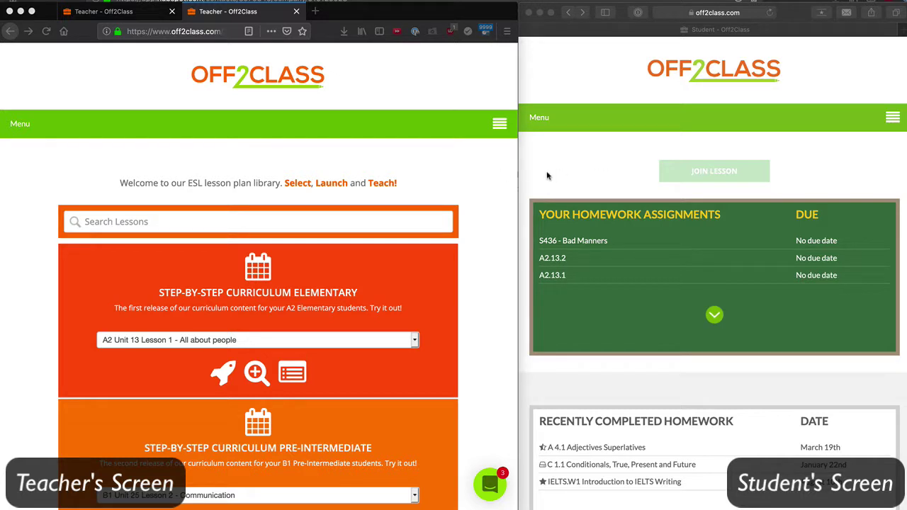
Start the A2 Unit 13 Lesson 1 lesson for an individual student, picking the test student
click(453, 167)
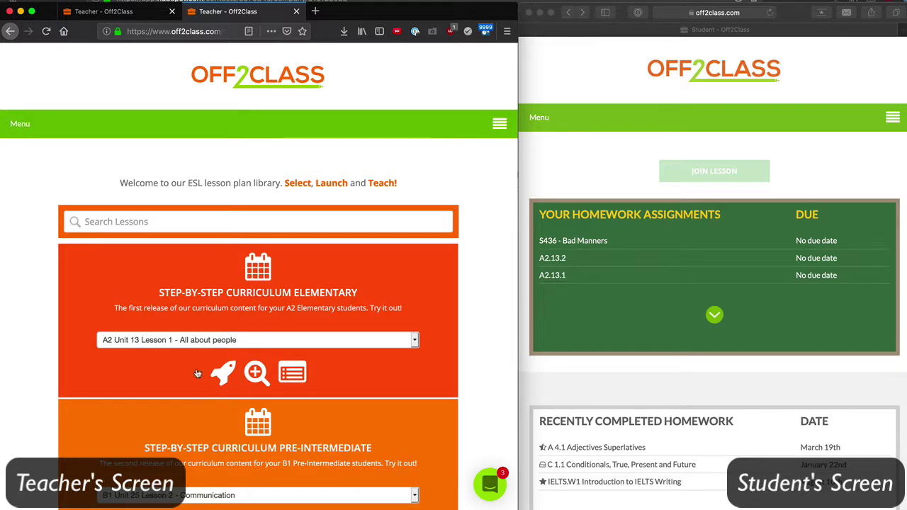
click(222, 374)
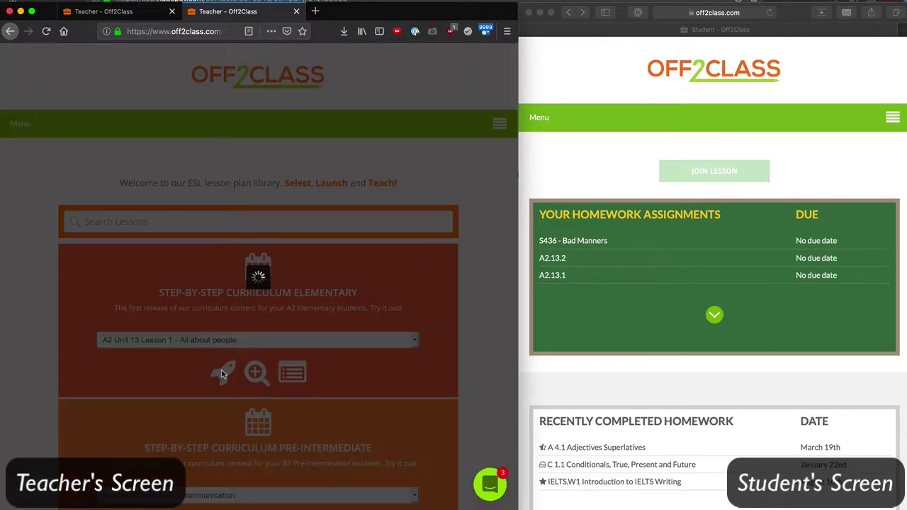
click(219, 276)
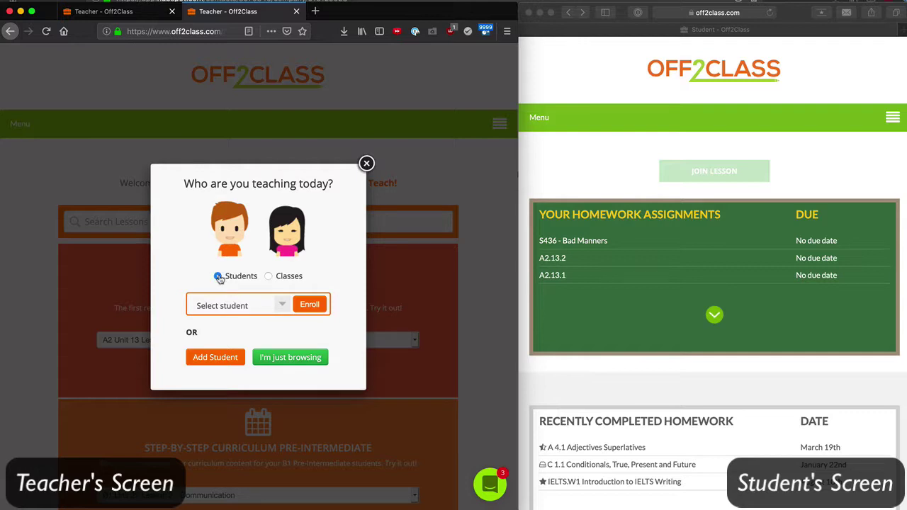
click(241, 306)
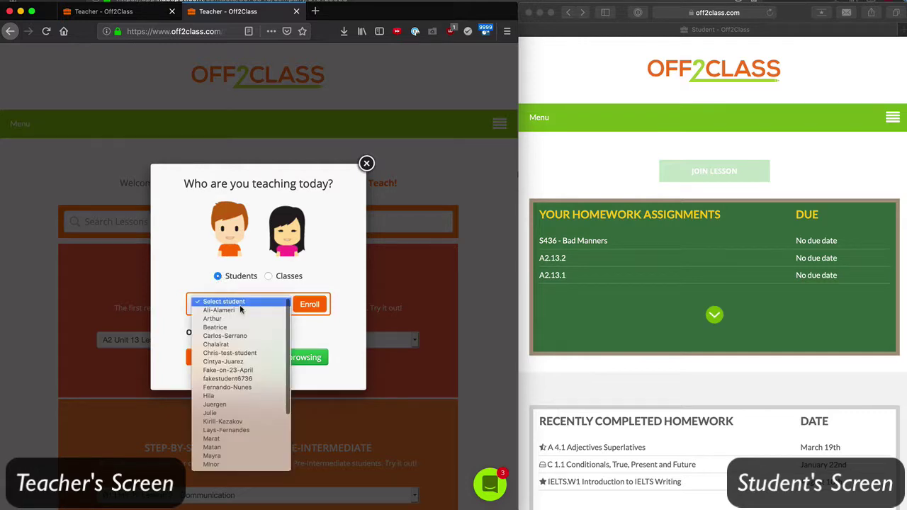
click(240, 353)
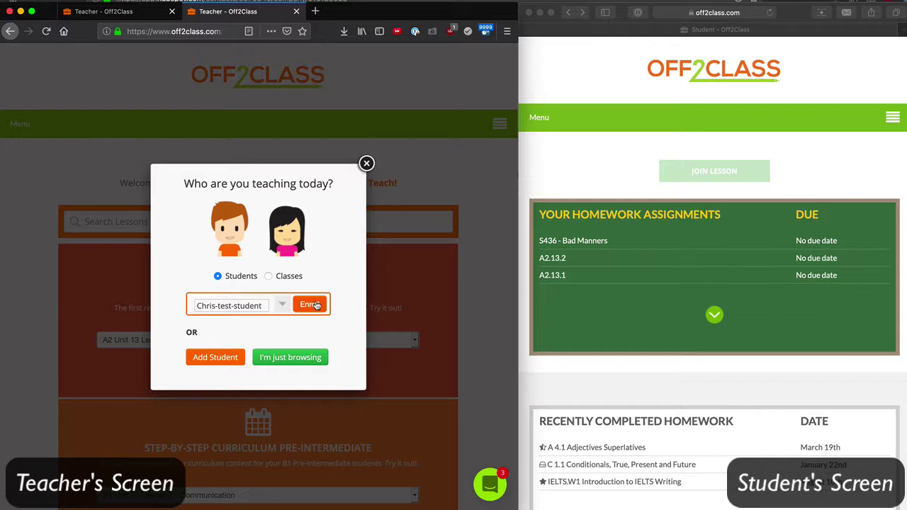
Enroll the test student, view and close their student notes, then expand Classroom Chat
click(316, 306)
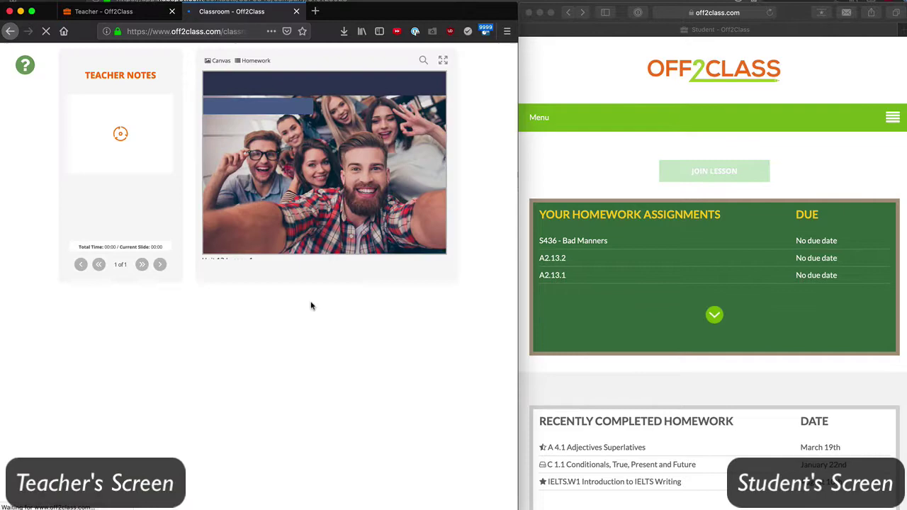
scroll(309, 305, down, 1)
click(311, 306)
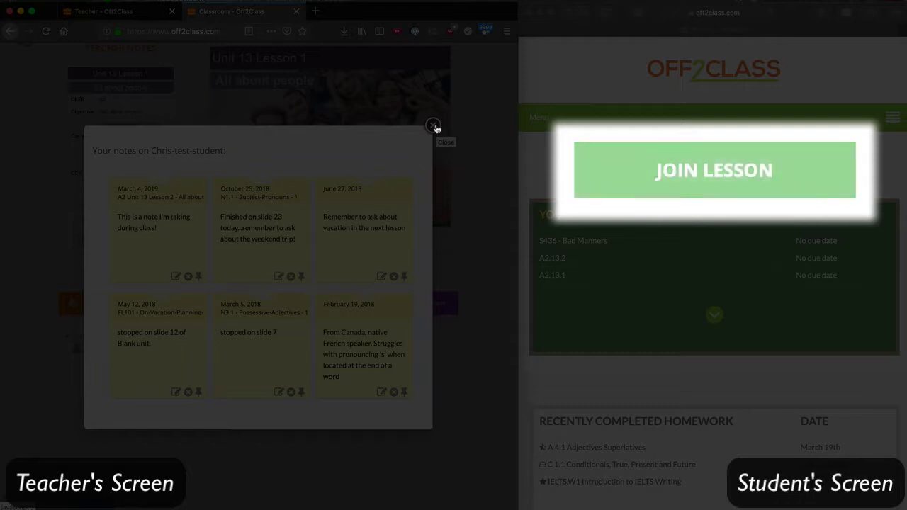
click(434, 127)
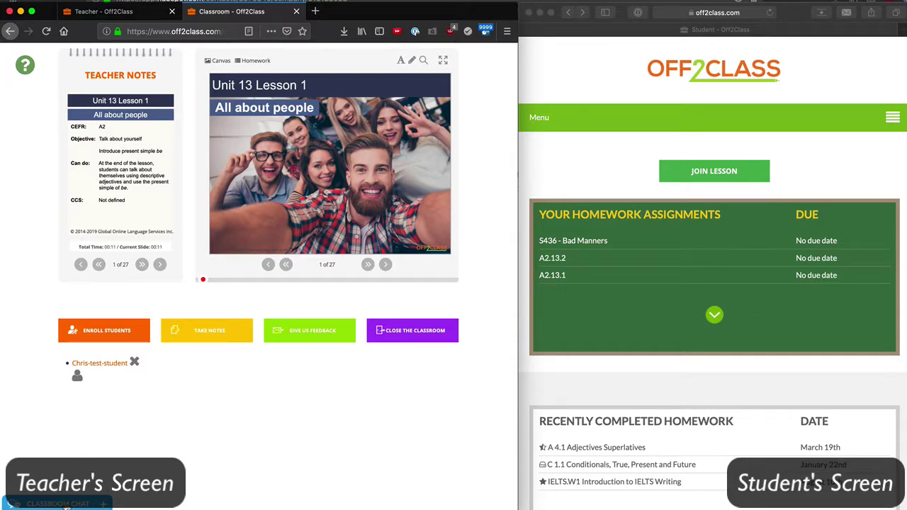
click(68, 503)
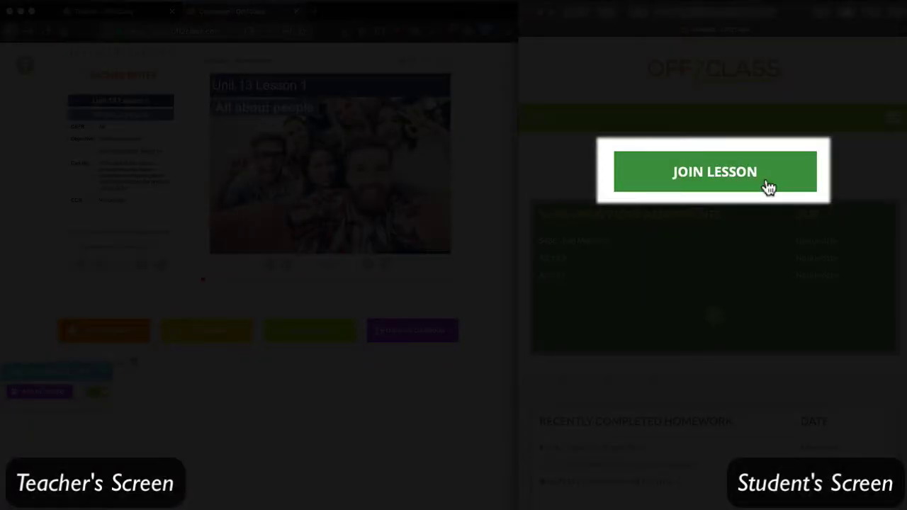
Join the lesson as the student to reach the 'All about people' opening slide
click(766, 177)
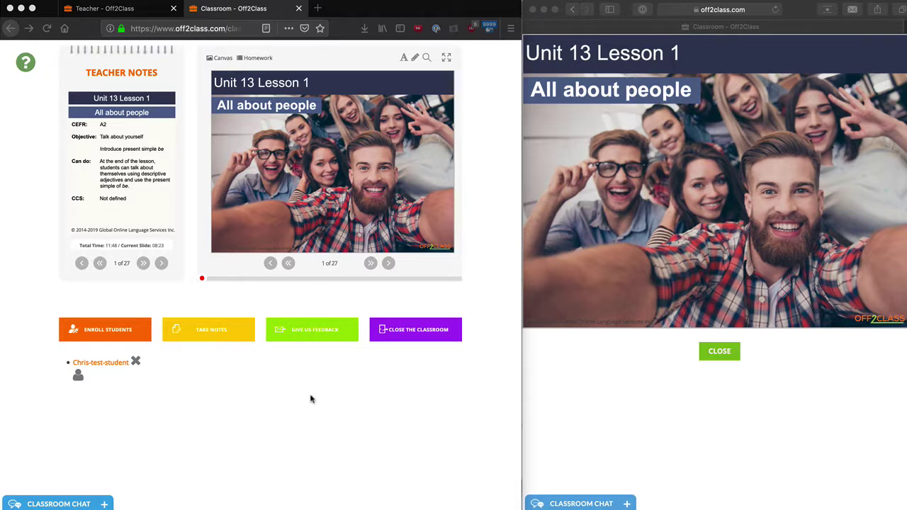
Expand the slide to fill the teacher's pane, showing the Teacher Notes
click(478, 74)
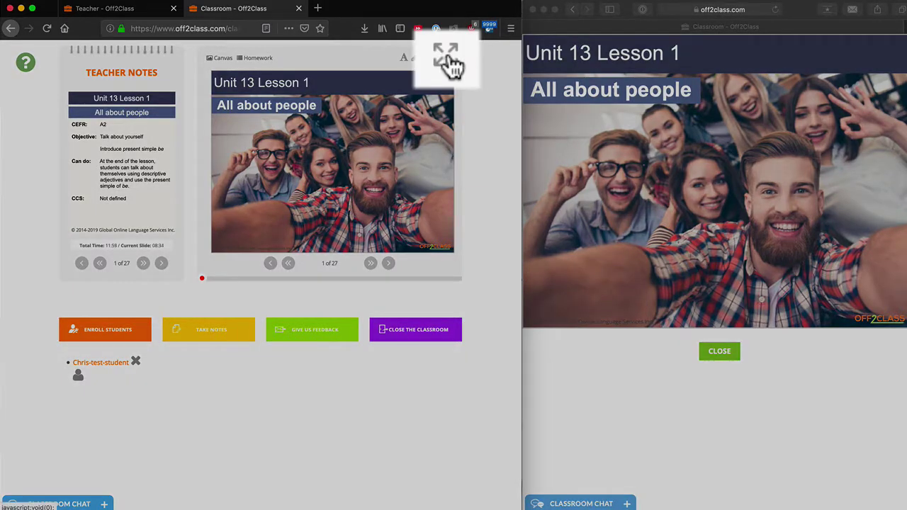
click(451, 62)
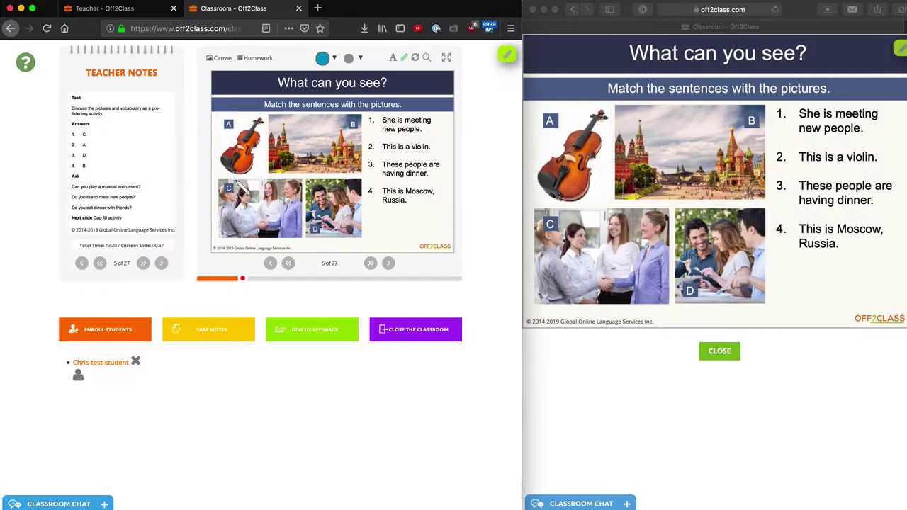
Circle picture C, arc sentence 2, add a 'hi' note, and advance to 'What do they do?'
drag(248, 184, 383, 129)
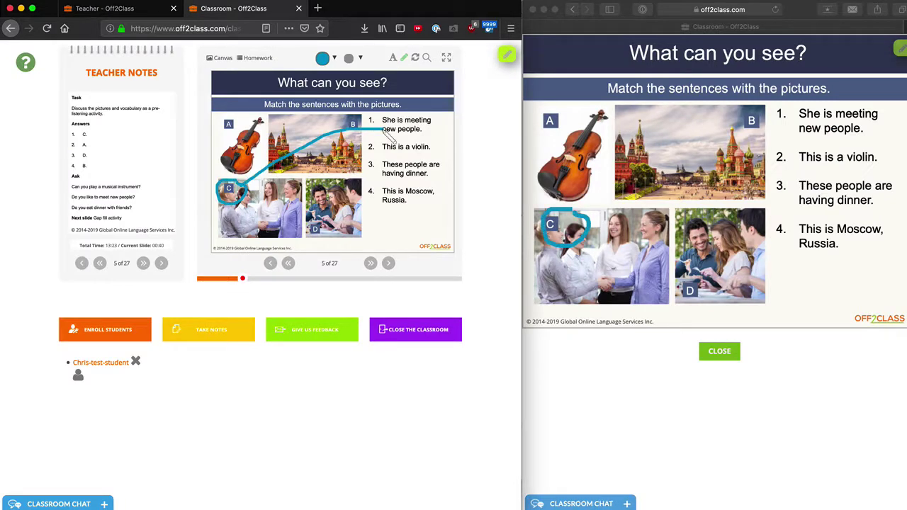
mouse_move(788, 147)
mouse_down()
mouse_move(776, 165)
mouse_move(790, 169)
mouse_move(784, 146)
mouse_move(768, 161)
mouse_up()
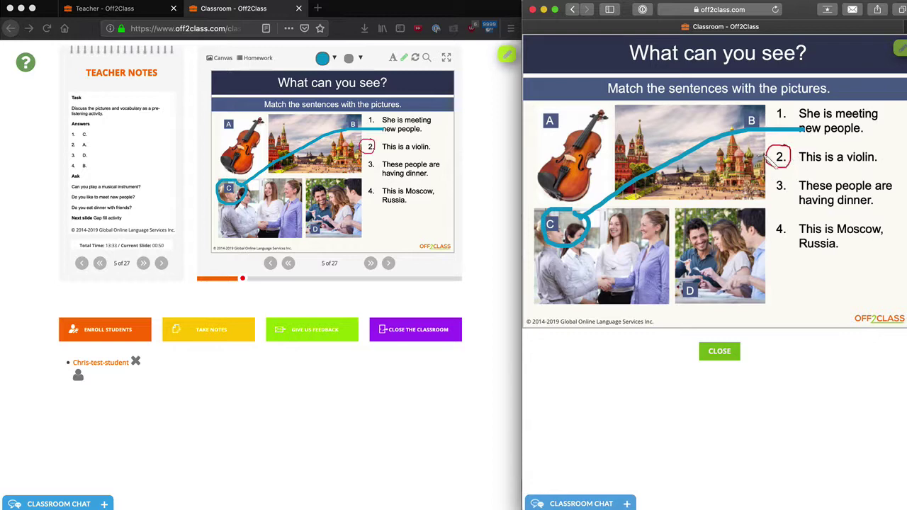
key(Right)
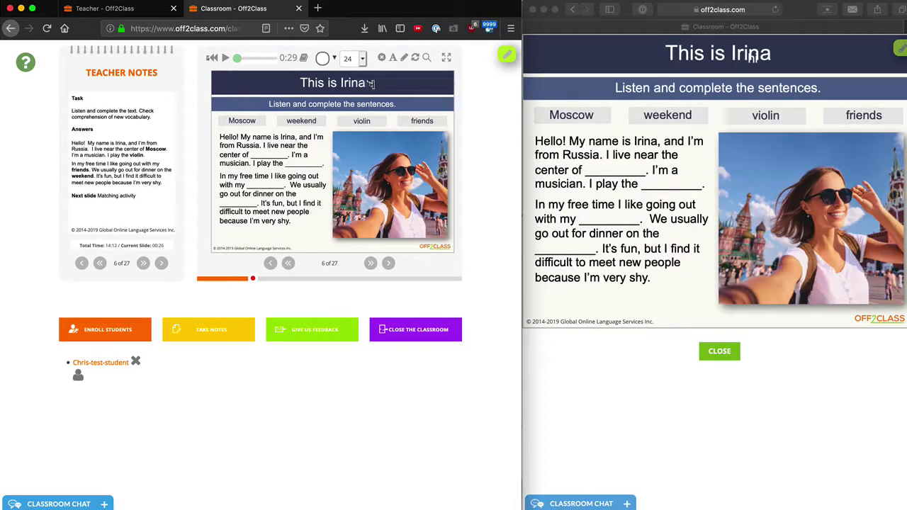
text(hi)
key(Return)
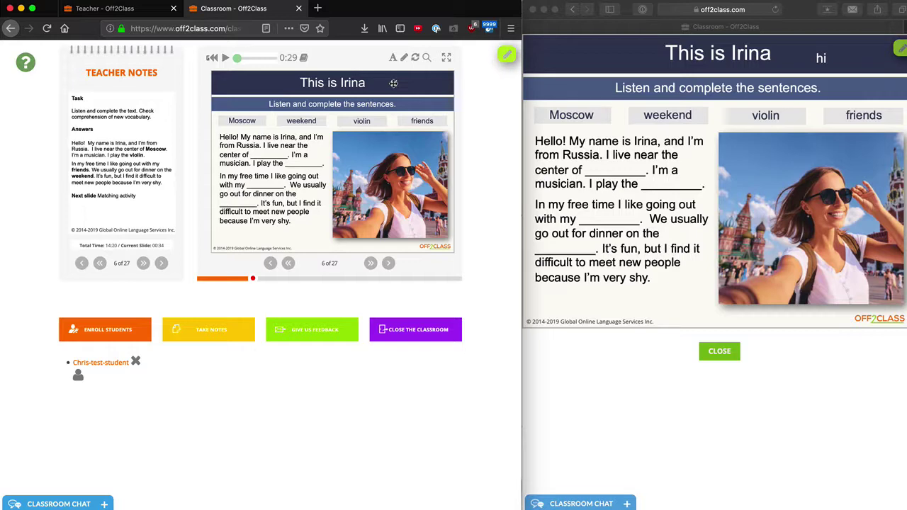
click(388, 263)
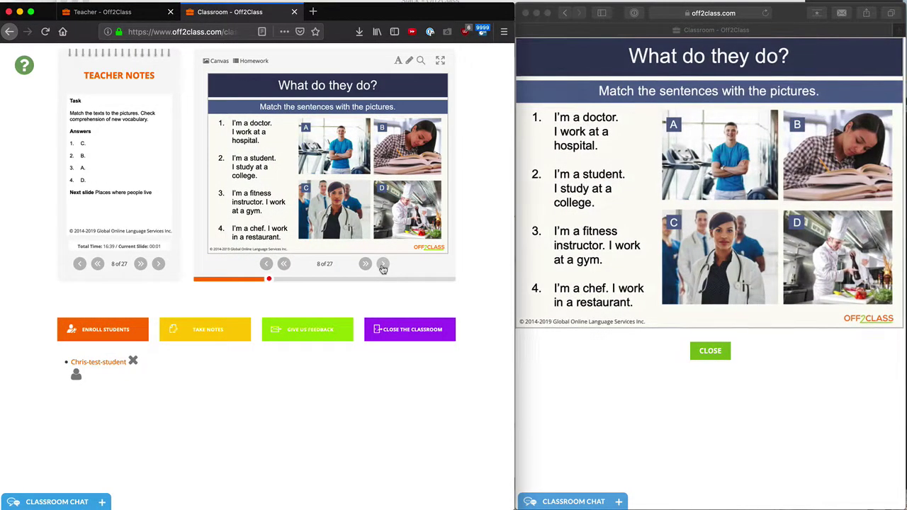
Run an image search on the word 'hospital' selected in item 1 of the slide
drag(232, 141, 260, 141)
click(250, 141)
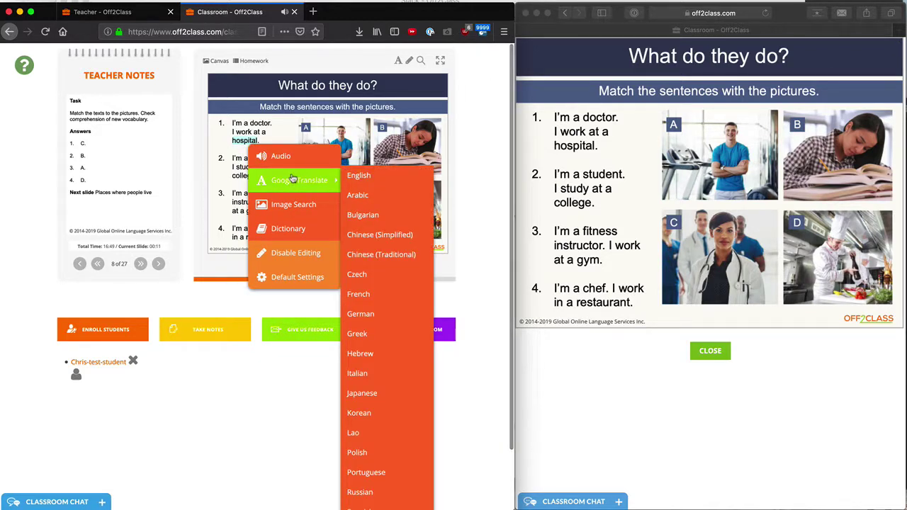
mouse_move(299, 180)
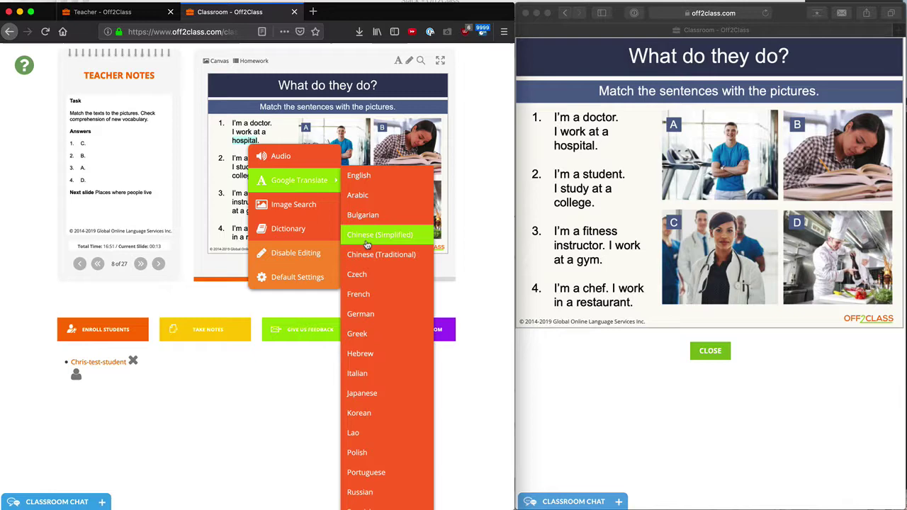
click(286, 206)
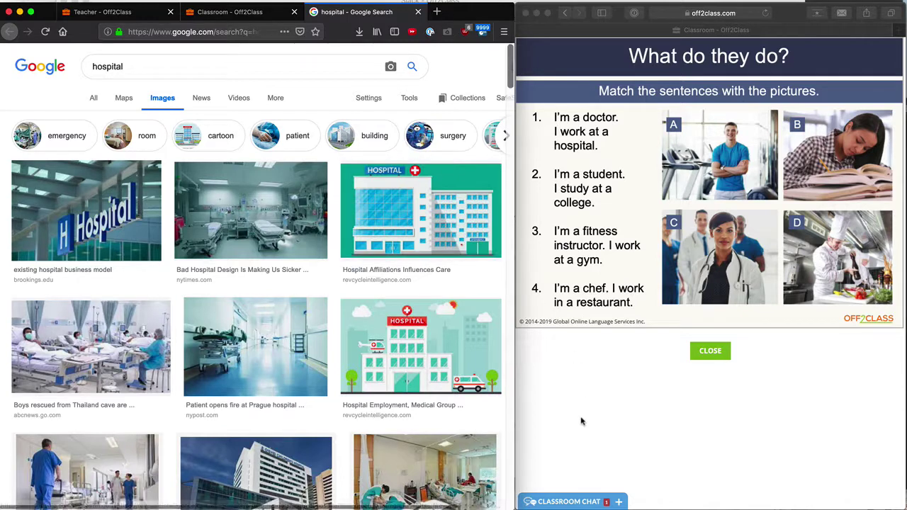
Open the shared hospital image results from the student's Classroom Chat
click(570, 498)
click(571, 498)
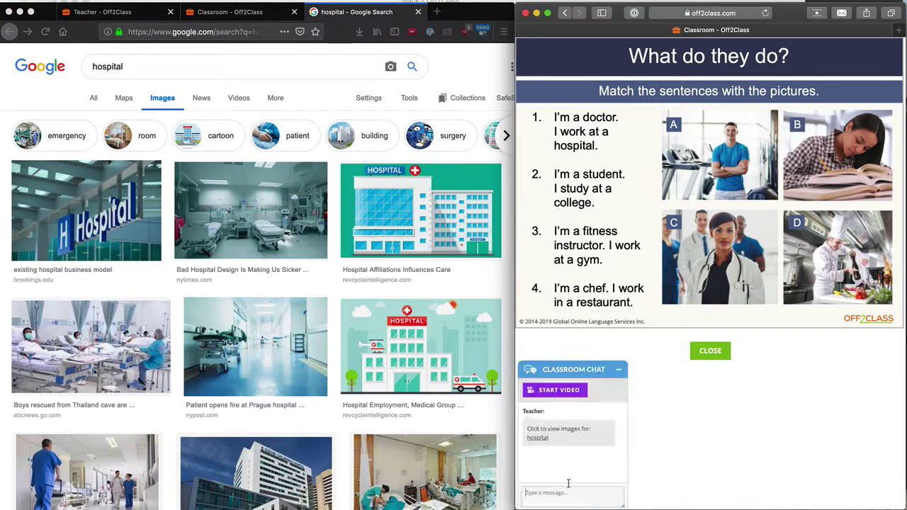
click(538, 437)
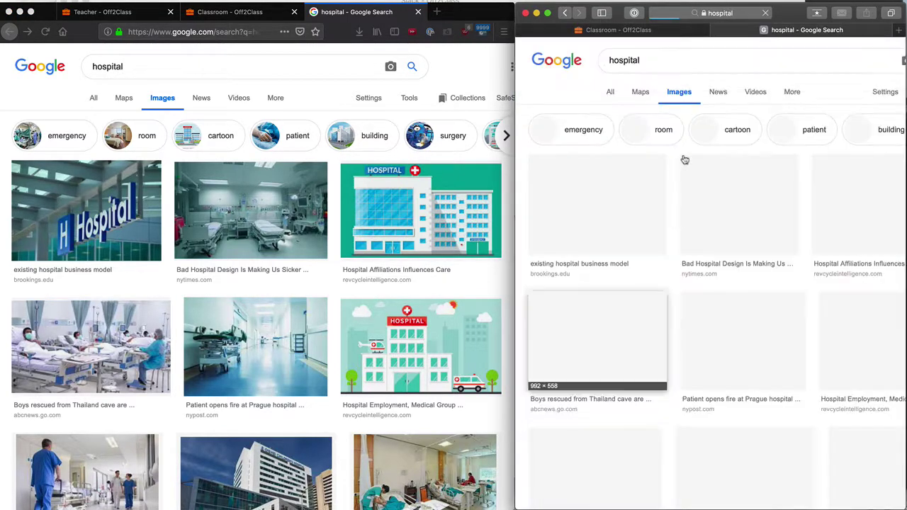